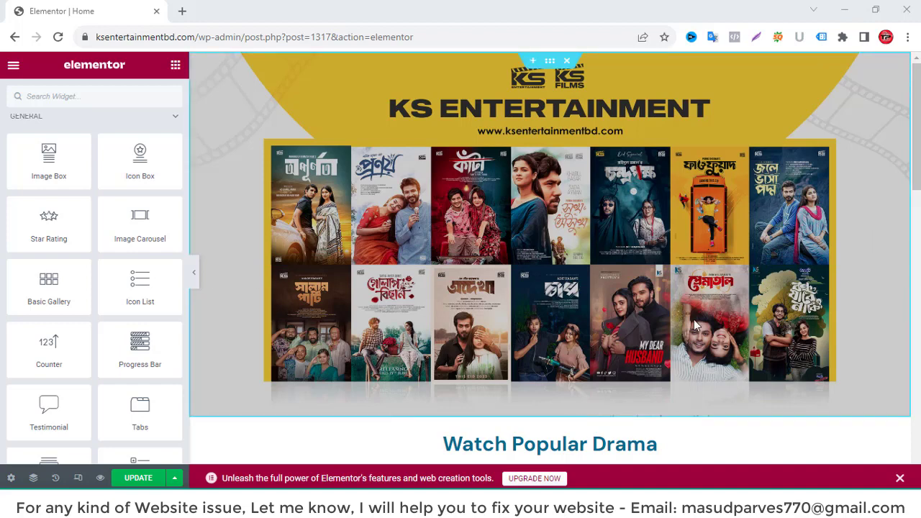
- Update the Home page in the Elementor editor
{"action": "left_click", "coordinate": [140, 479]}
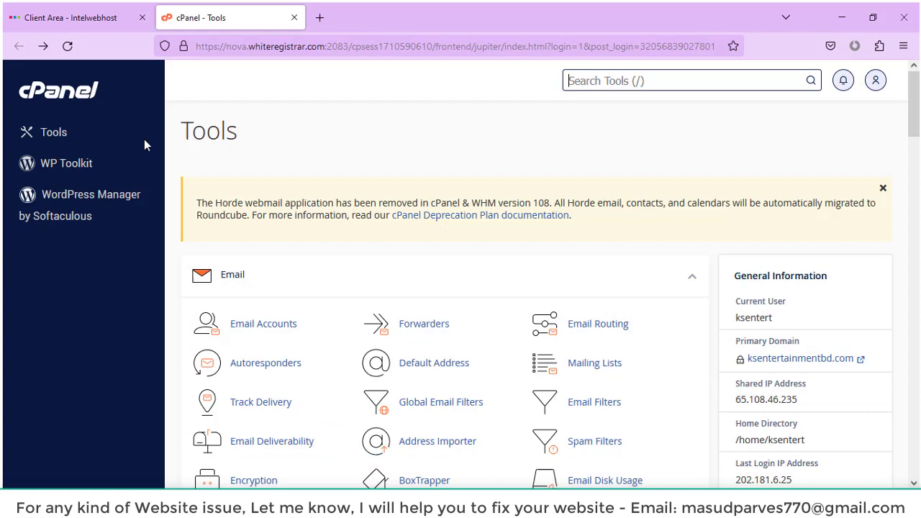
- Switch to the hosting client area, look over the active web hosting service, and return to cPanel
{"action": "left_click", "coordinate": [79, 18]}
{"action": "scroll", "coordinate": [677, 287], "scroll_direction": "down", "scroll_amount": 3}
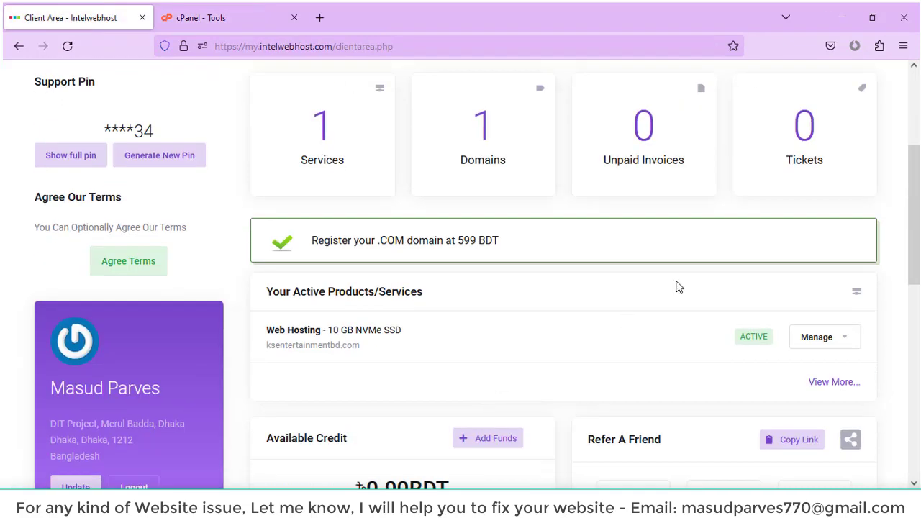
{"action": "left_click", "coordinate": [245, 27]}
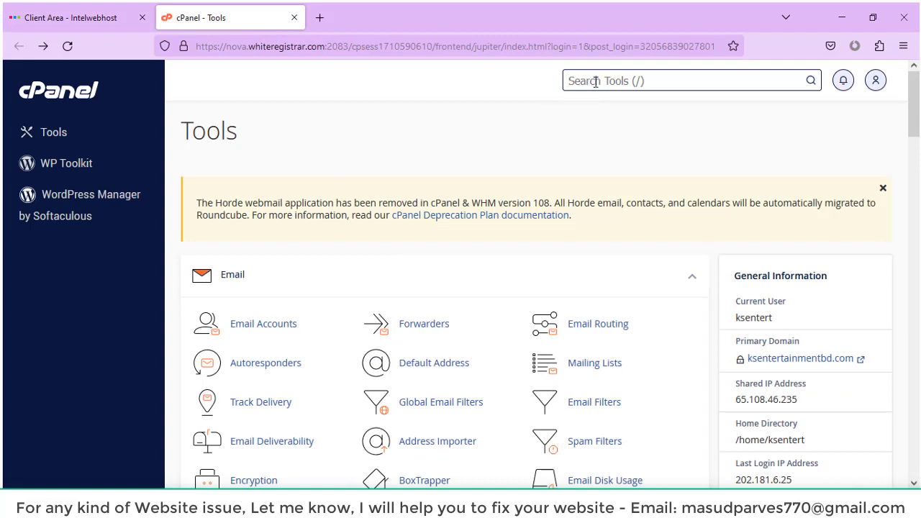
- Search cPanel's tools for "php", open Select PHP Version and check the PHP version handling of the listed domain
{"action": "type", "text": "php"}
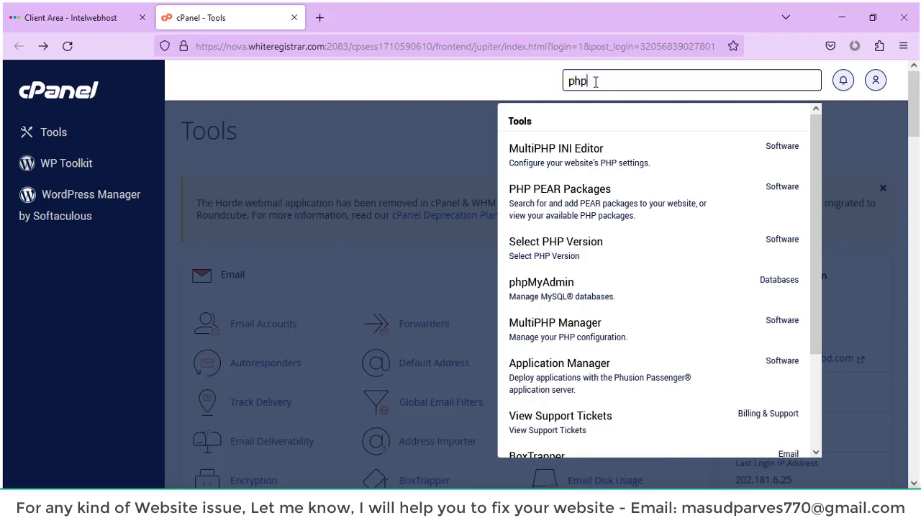
{"action": "left_click", "coordinate": [596, 249]}
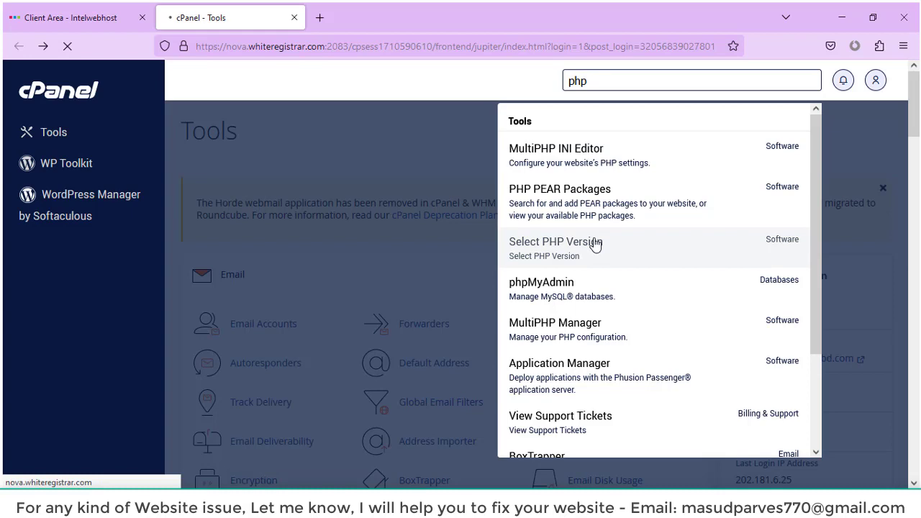
{"action": "scroll", "coordinate": [309, 229], "scroll_direction": "up", "scroll_amount": 3}
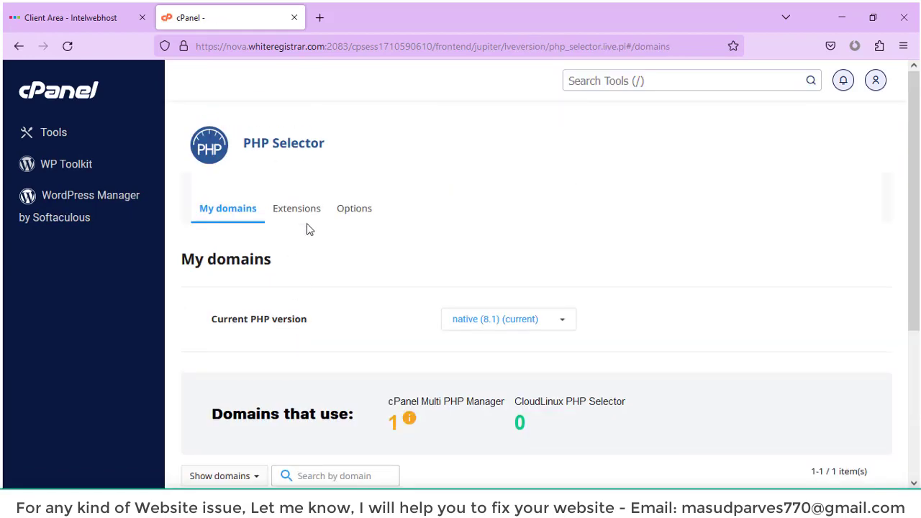
{"action": "scroll", "coordinate": [319, 411], "scroll_direction": "down", "scroll_amount": 3}
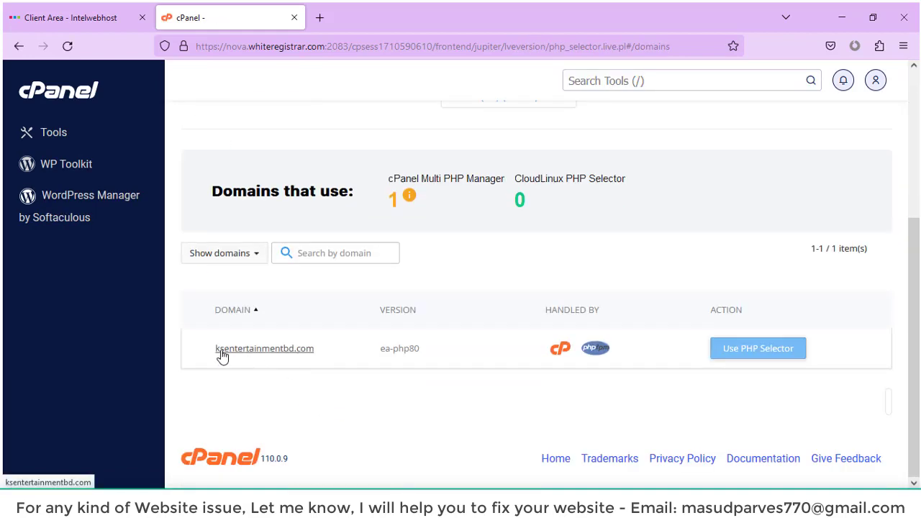
{"action": "scroll", "coordinate": [351, 369], "scroll_direction": "up", "scroll_amount": 2}
{"action": "scroll", "coordinate": [350, 369], "scroll_direction": "up", "scroll_amount": 1}
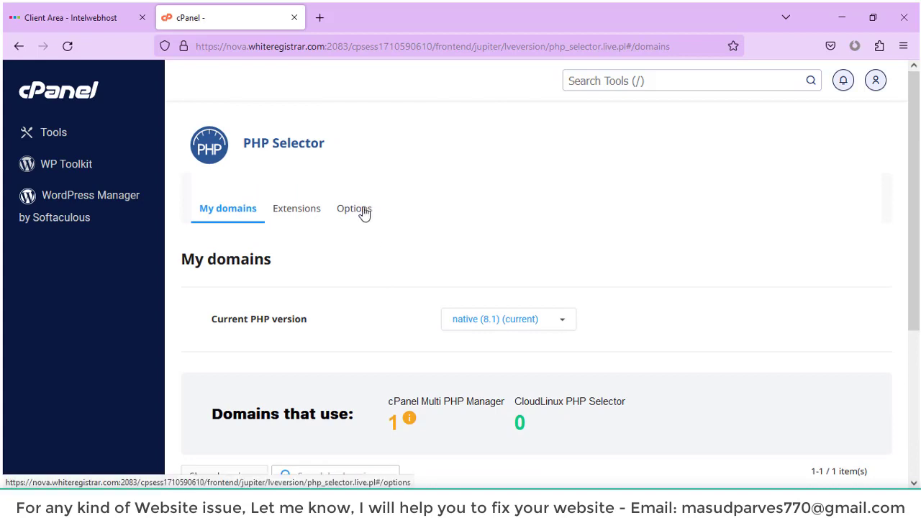
- Open the PHP Selector's options and choose 8.2 as the PHP version
{"action": "left_click", "coordinate": [358, 213]}
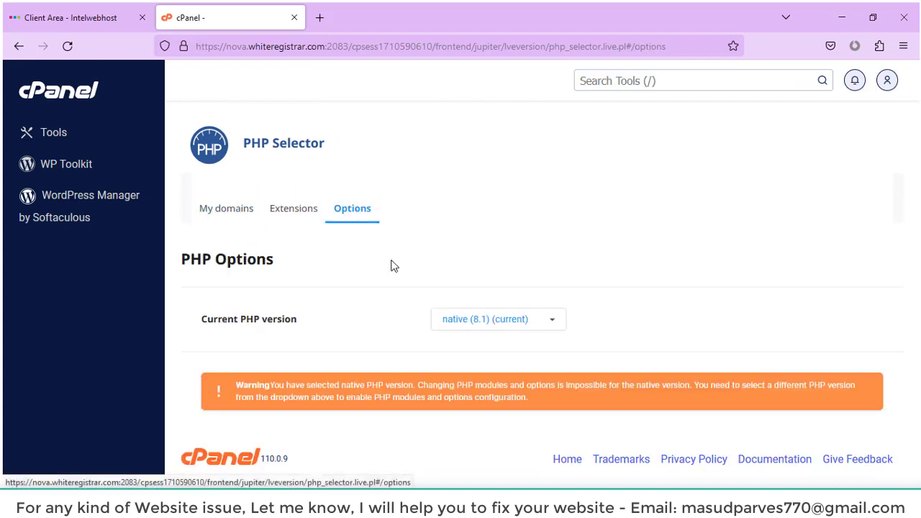
{"action": "left_click", "coordinate": [490, 328]}
{"action": "scroll", "coordinate": [499, 288], "scroll_direction": "down", "scroll_amount": 5}
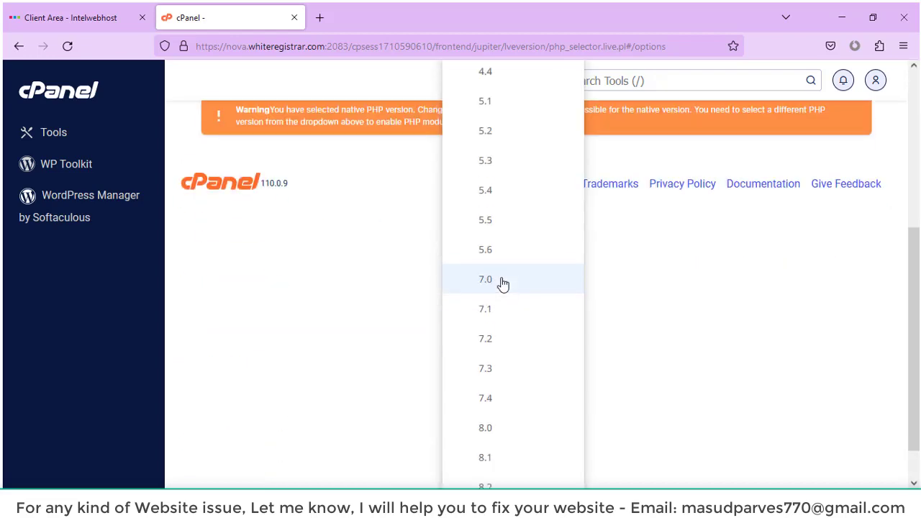
{"action": "left_click", "coordinate": [497, 441]}
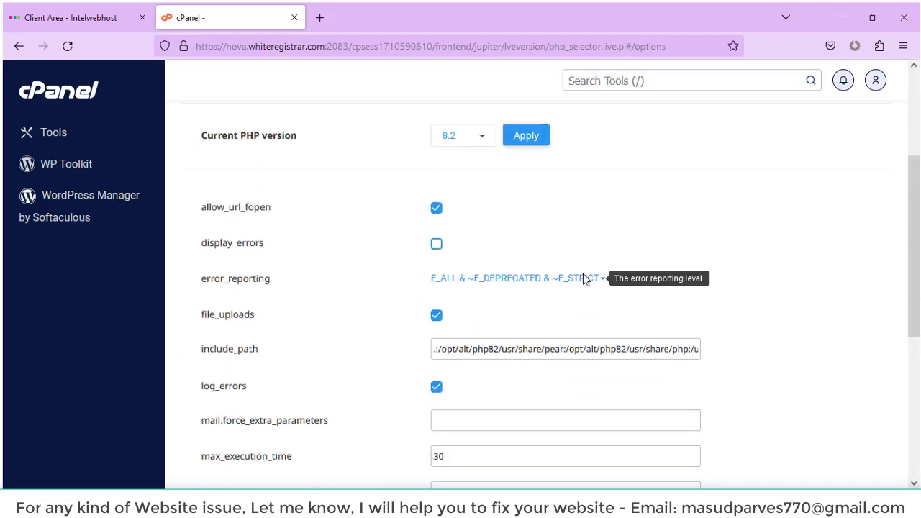
- Set the PHP memory_limit option to 512M
{"action": "scroll", "coordinate": [584, 281], "scroll_direction": "down", "scroll_amount": 3}
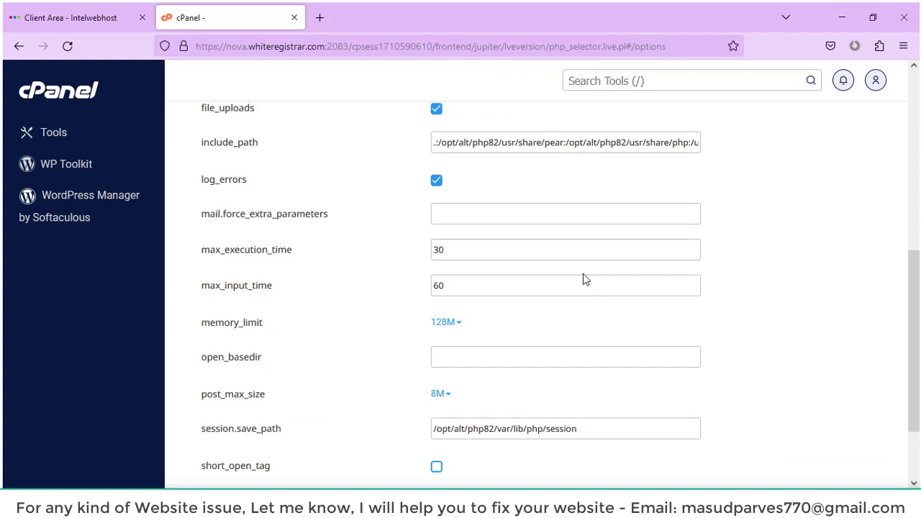
{"action": "left_click", "coordinate": [448, 324]}
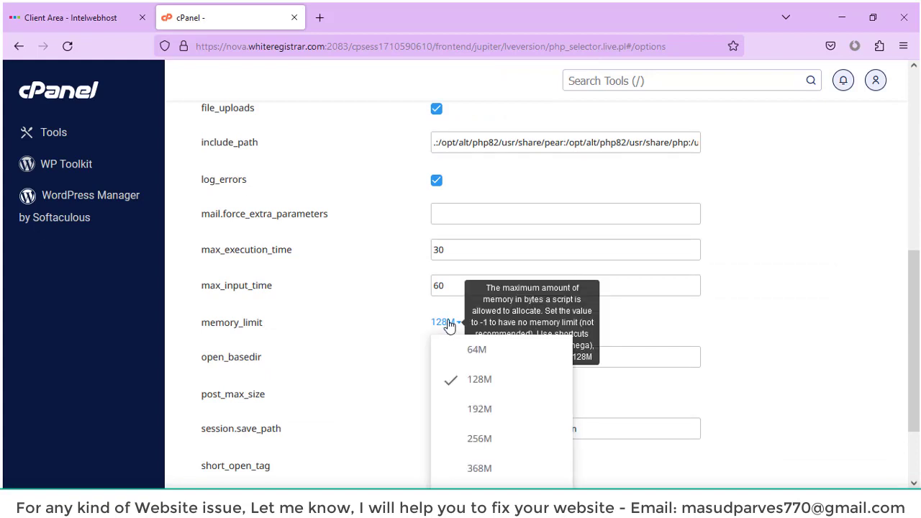
{"action": "scroll", "coordinate": [446, 323], "scroll_direction": "down", "scroll_amount": 2}
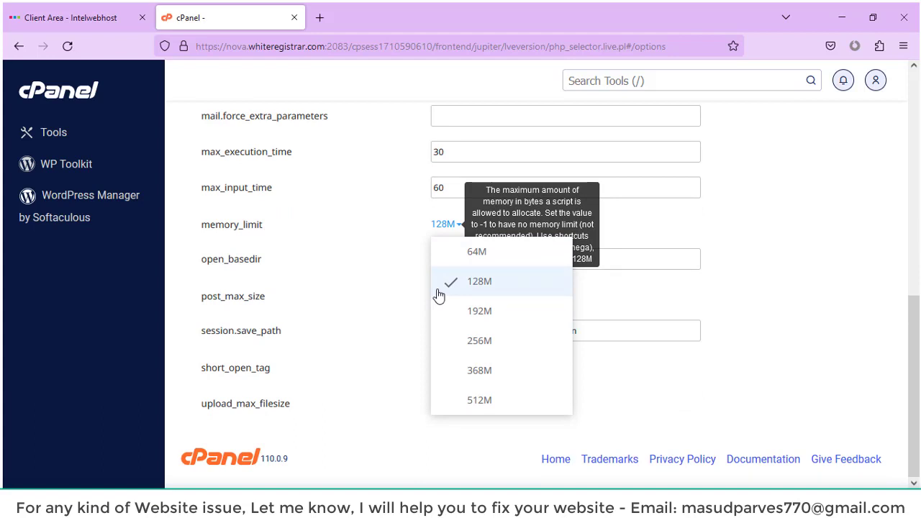
{"action": "left_click", "coordinate": [487, 407]}
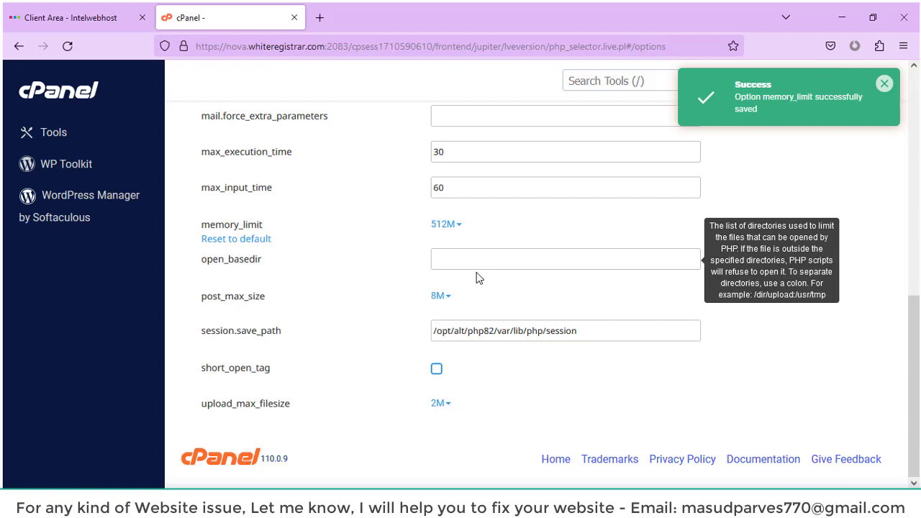
- Set post_max_size to 64M and upload_max_filesize to 4M in the PHP options
{"action": "left_click", "coordinate": [446, 304]}
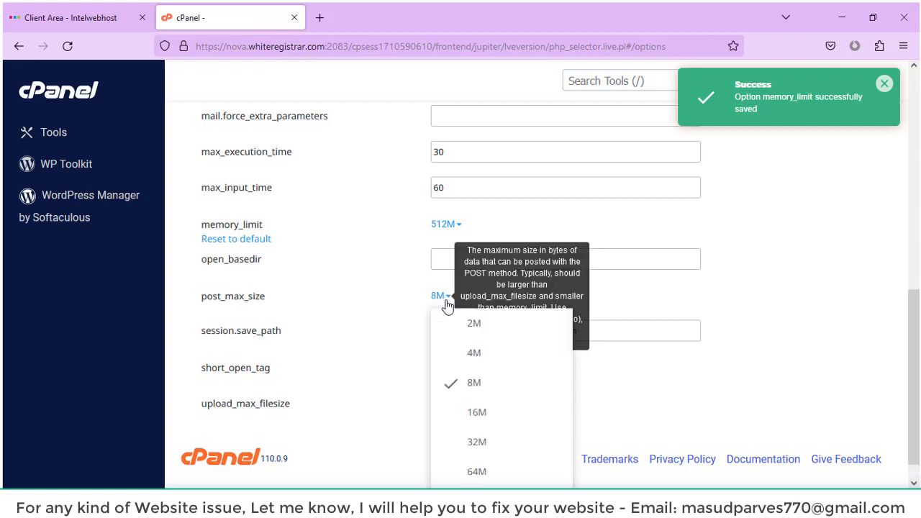
{"action": "left_click", "coordinate": [471, 469]}
{"action": "left_click", "coordinate": [441, 403]}
{"action": "scroll", "coordinate": [475, 411], "scroll_direction": "down", "scroll_amount": 4}
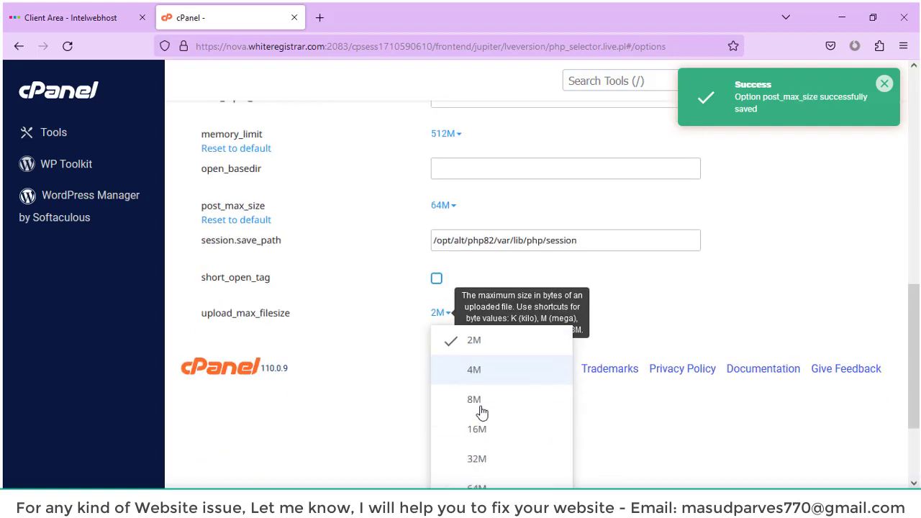
{"action": "left_click", "coordinate": [467, 333]}
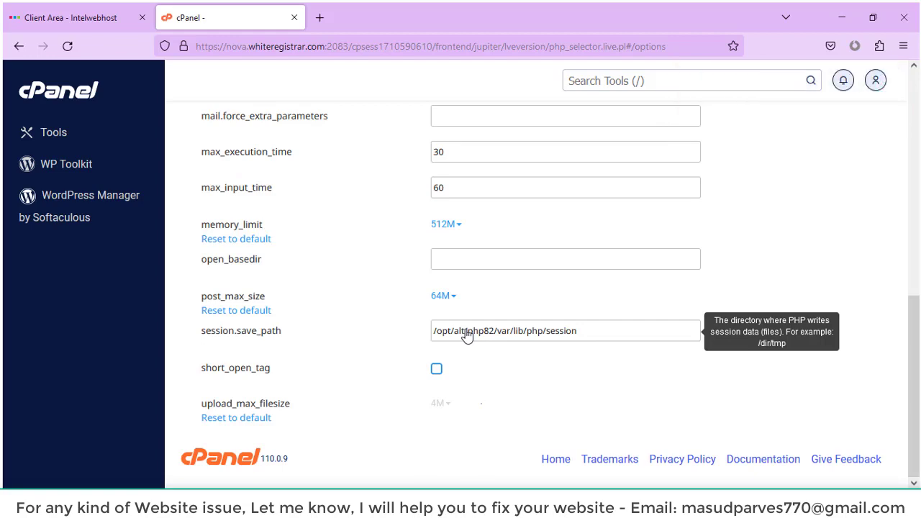
- Apply the selected PHP version 8.2 as the current version
{"action": "scroll", "coordinate": [636, 291], "scroll_direction": "up", "scroll_amount": 10}
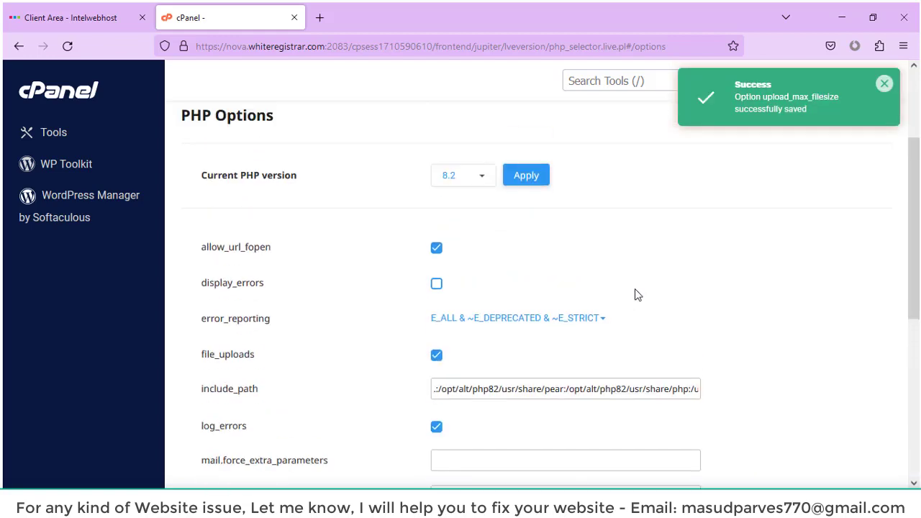
{"action": "left_click", "coordinate": [525, 322]}
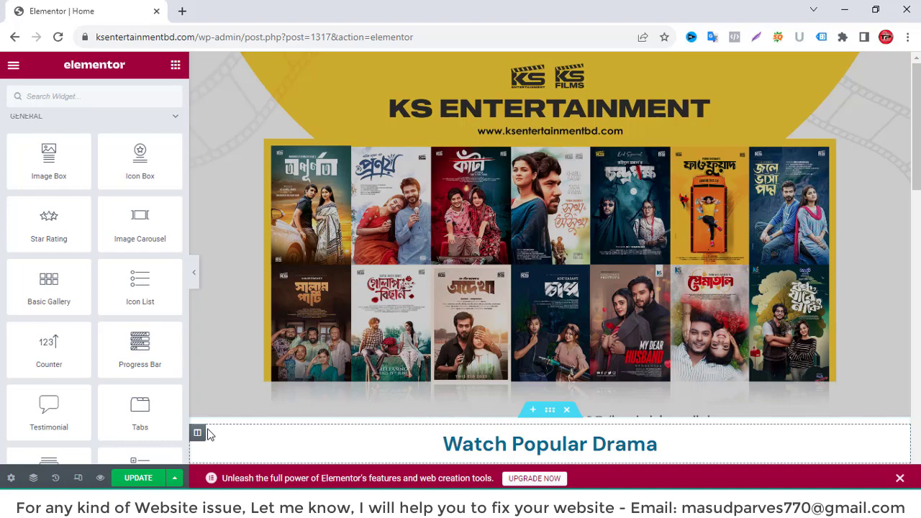
- Switch to the Elementor editor and update the Home page again, and recheck the PHP limits in cPanel
{"action": "left_click", "coordinate": [140, 478]}
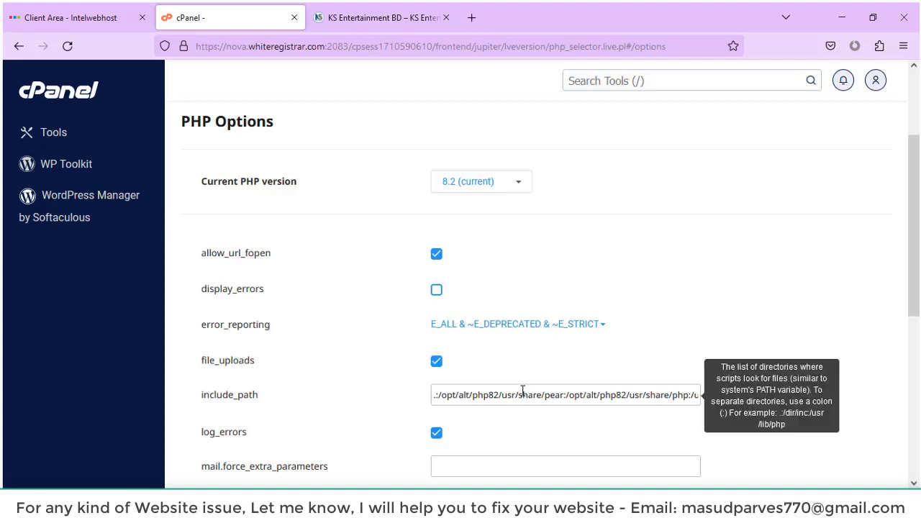
{"action": "scroll", "coordinate": [526, 400], "scroll_direction": "down", "scroll_amount": 4}
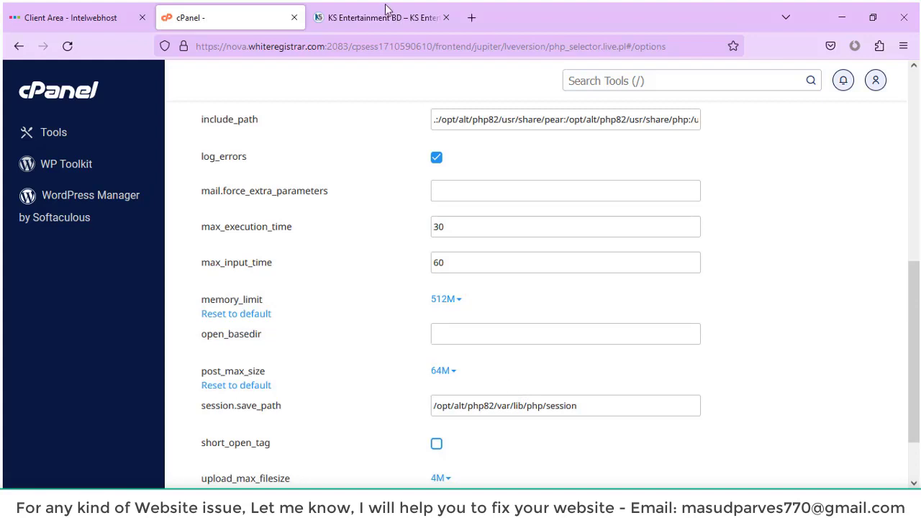
- Switch to the WordPress dashboard and open the page for adding new plugins
{"action": "key", "text": "alt+Tab"}
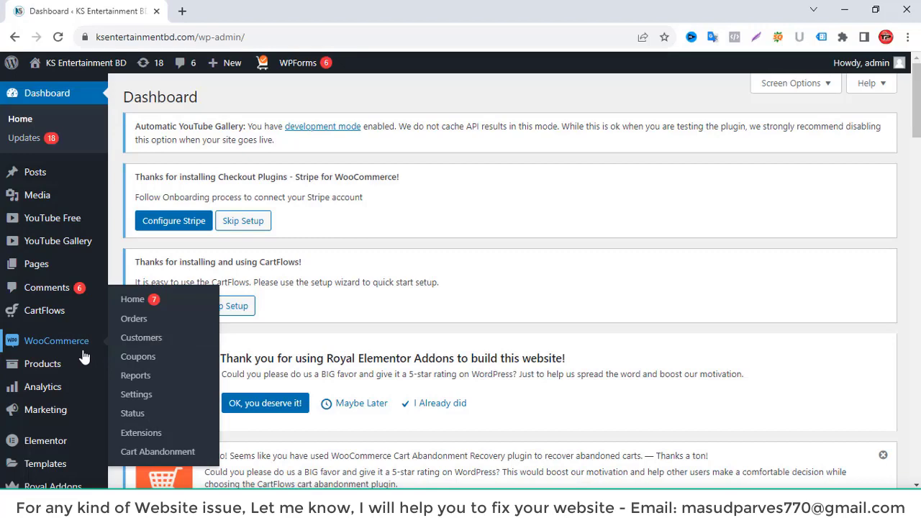
{"action": "scroll", "coordinate": [82, 356], "scroll_direction": "down", "scroll_amount": 2}
{"action": "mouse_move", "coordinate": [80, 354]}
{"action": "scroll", "coordinate": [79, 354], "scroll_direction": "down", "scroll_amount": 2}
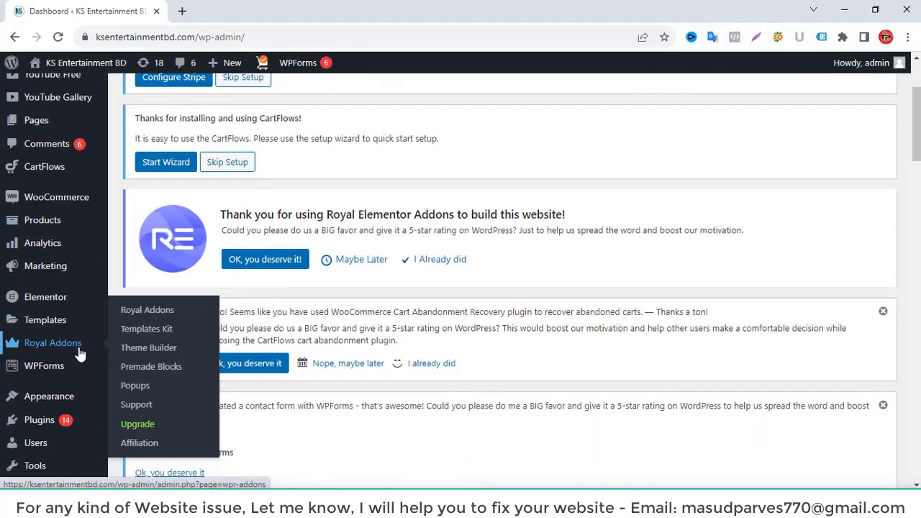
{"action": "mouse_move", "coordinate": [38, 338]}
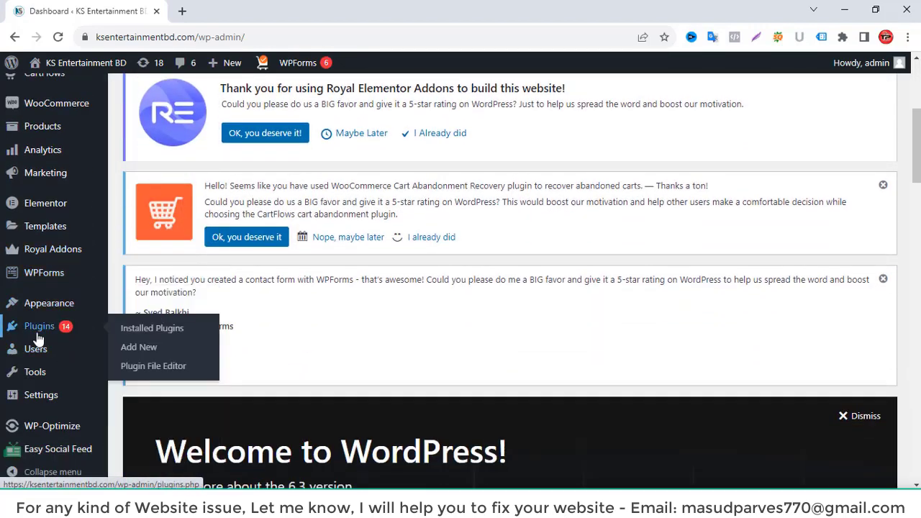
{"action": "left_click", "coordinate": [150, 352]}
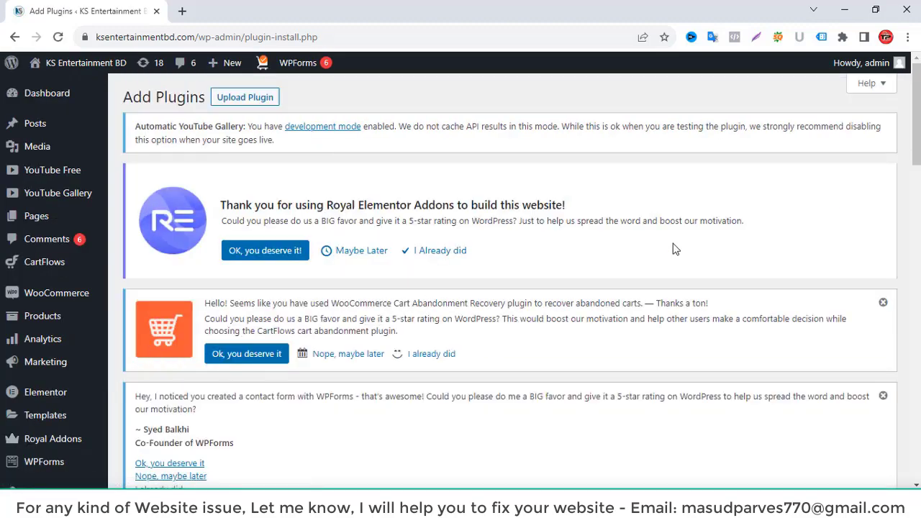
- Search the plugin directory for "wp optimize"
{"action": "scroll", "coordinate": [675, 249], "scroll_direction": "down", "scroll_amount": 4}
{"action": "left_click", "coordinate": [765, 263]}
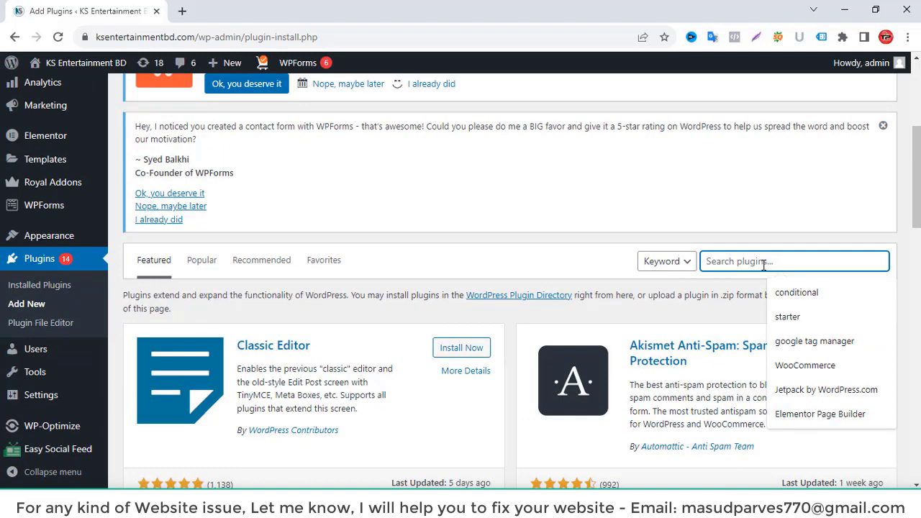
{"action": "type", "text": "wp"}
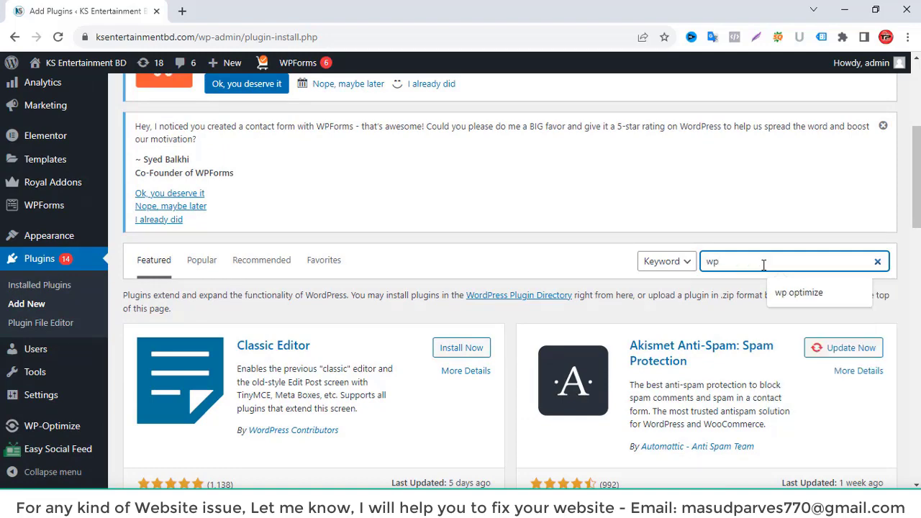
{"action": "type", "text": " optimize"}
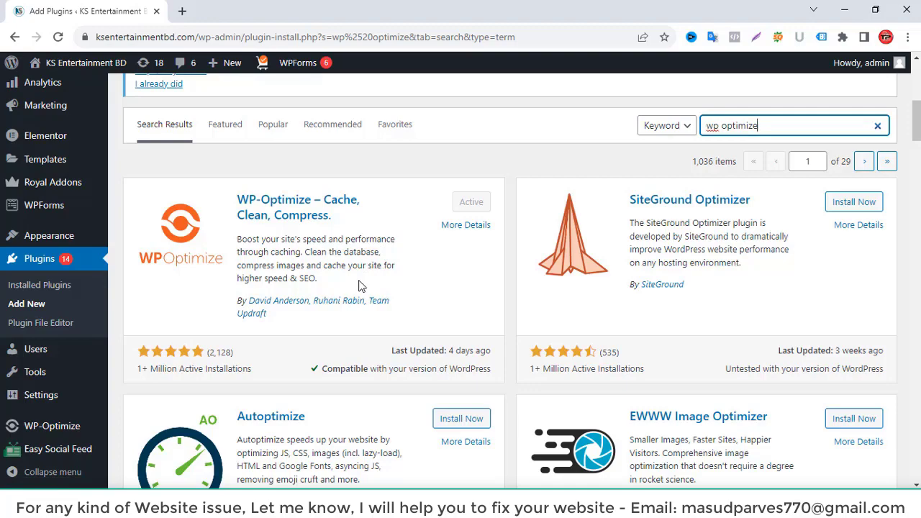
- Find WP-Optimize - Clean, Compress, Cache among the installed plugins and open its general settings
{"action": "scroll", "coordinate": [40, 317], "scroll_direction": "down", "scroll_amount": 1}
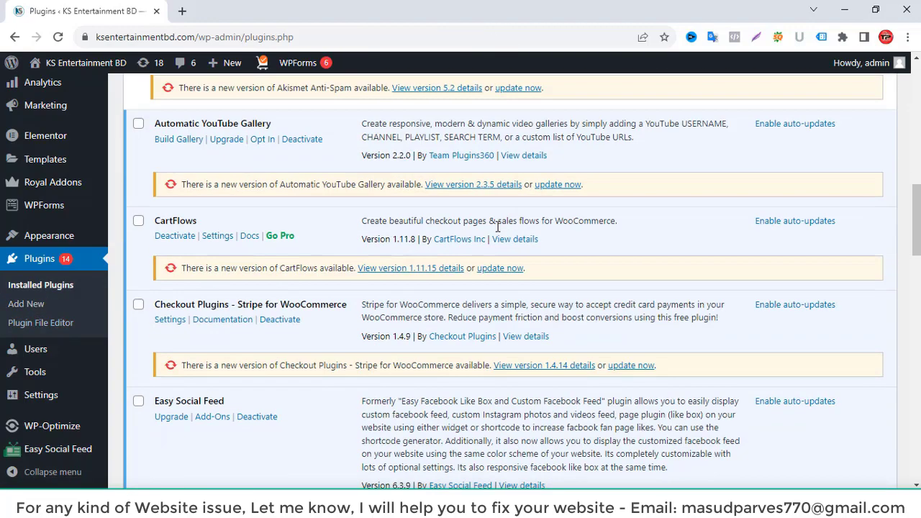
{"action": "scroll", "coordinate": [497, 227], "scroll_direction": "down", "scroll_amount": 1}
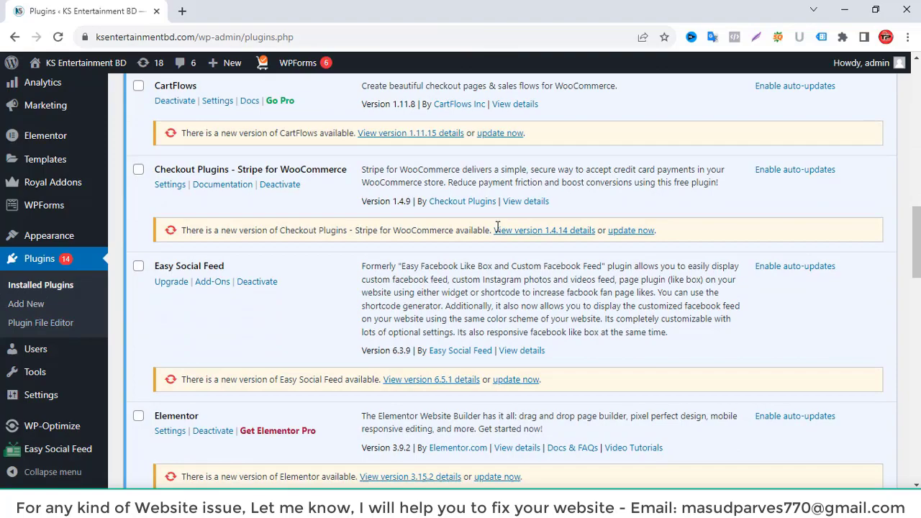
{"action": "scroll", "coordinate": [497, 226], "scroll_direction": "down", "scroll_amount": 15}
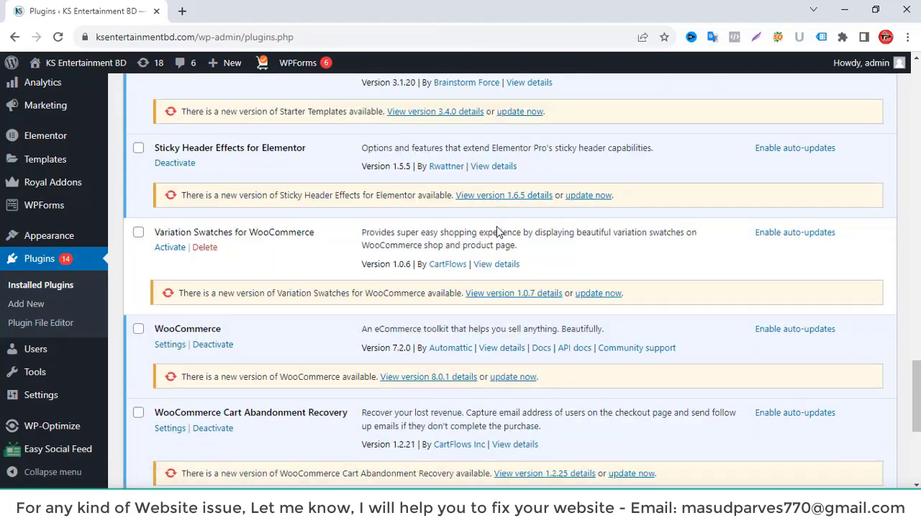
{"action": "scroll", "coordinate": [237, 249], "scroll_direction": "down", "scroll_amount": 4}
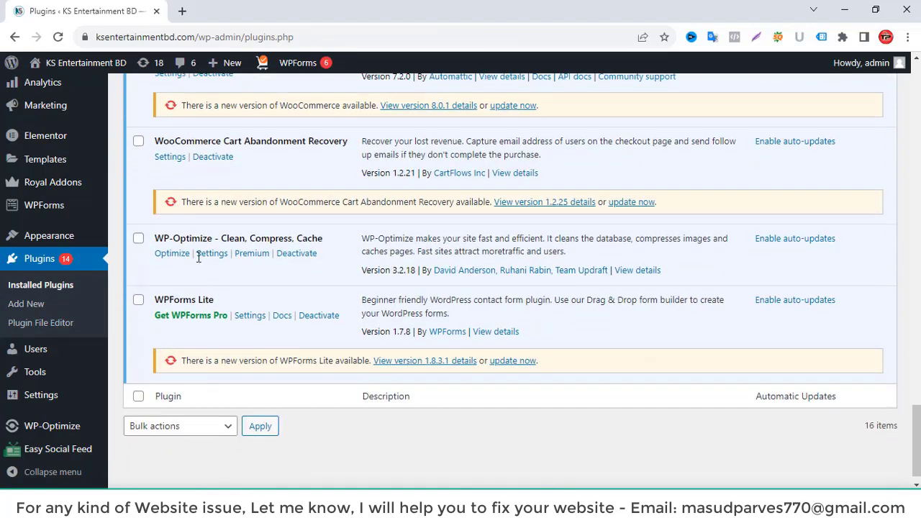
{"action": "left_click", "coordinate": [205, 255]}
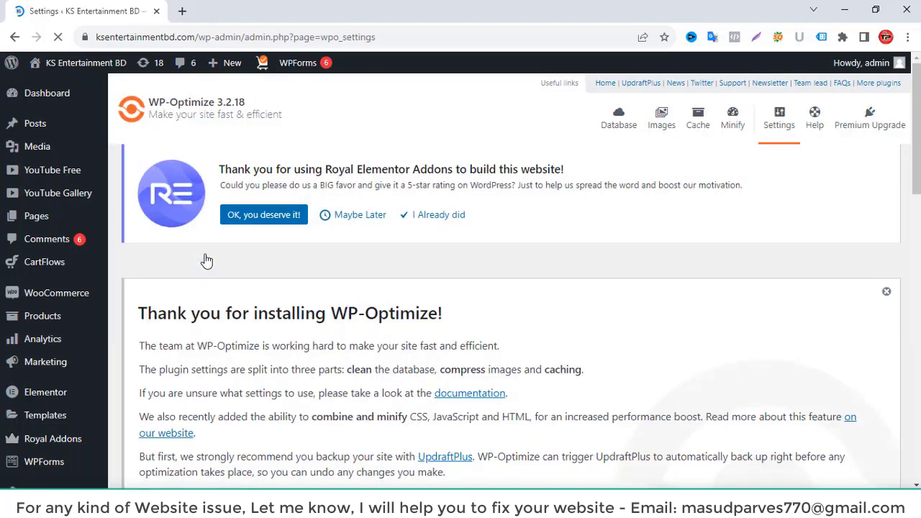
{"action": "scroll", "coordinate": [211, 256], "scroll_direction": "down", "scroll_amount": 4}
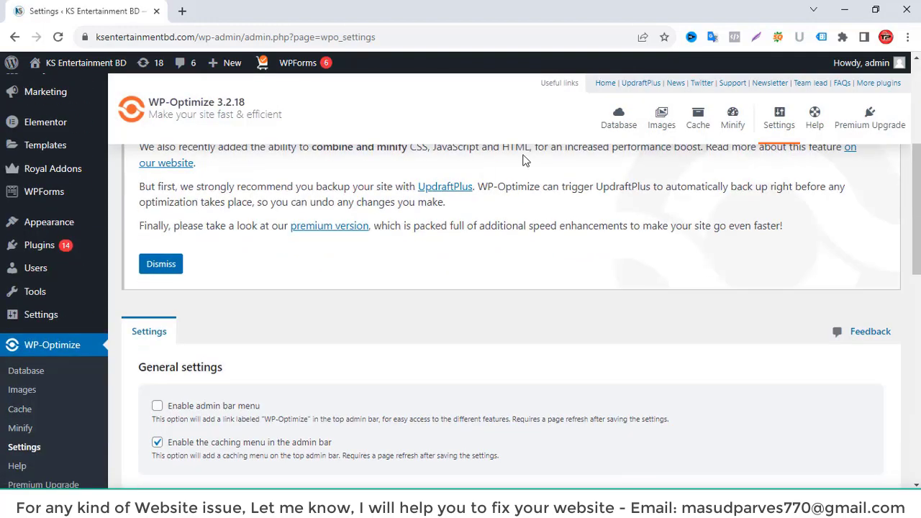
- Open WP-Optimize's database optimizations, review the preselected ones, and run all the selected optimizations
{"action": "left_click", "coordinate": [628, 123]}
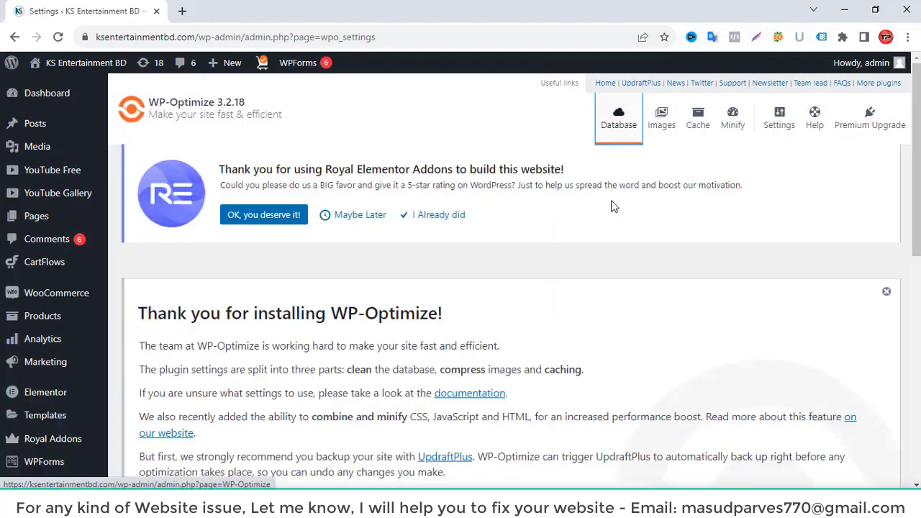
{"action": "scroll", "coordinate": [473, 329], "scroll_direction": "down", "scroll_amount": 3}
{"action": "scroll", "coordinate": [469, 332], "scroll_direction": "down", "scroll_amount": 3}
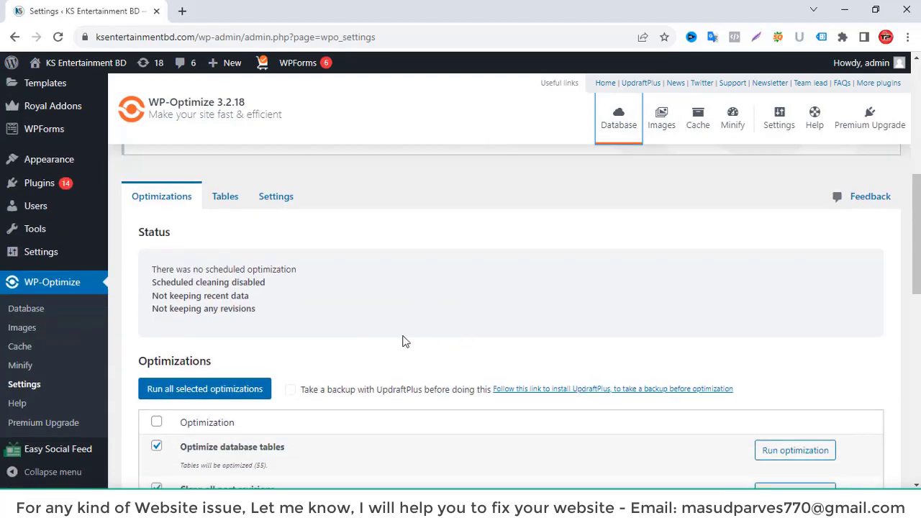
{"action": "scroll", "coordinate": [405, 341], "scroll_direction": "down", "scroll_amount": 2}
{"action": "scroll", "coordinate": [405, 342], "scroll_direction": "up", "scroll_amount": 3}
{"action": "scroll", "coordinate": [370, 356], "scroll_direction": "down", "scroll_amount": 4}
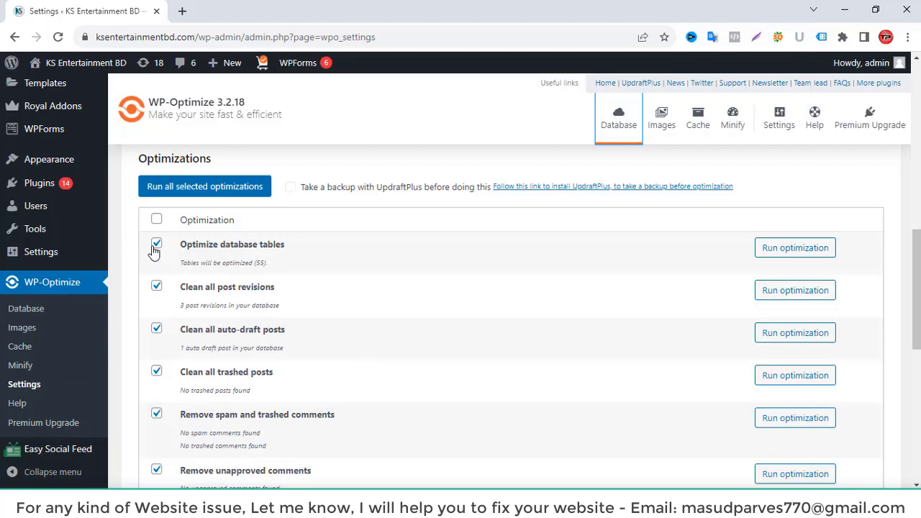
{"action": "scroll", "coordinate": [151, 282], "scroll_direction": "down", "scroll_amount": 2}
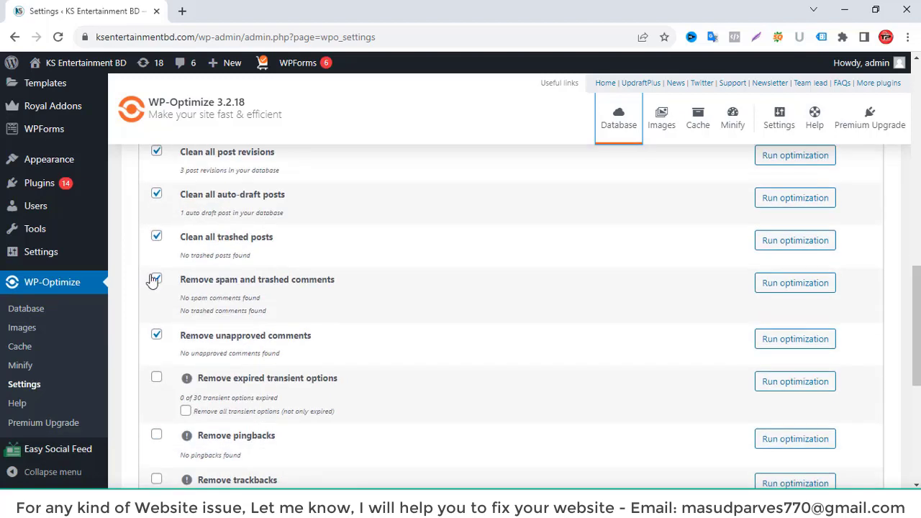
{"action": "scroll", "coordinate": [161, 312], "scroll_direction": "up", "scroll_amount": 2}
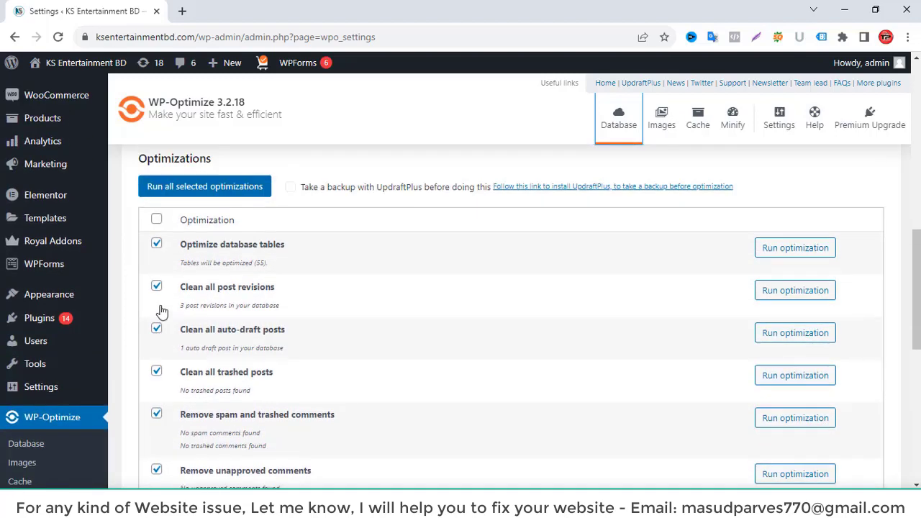
{"action": "left_click", "coordinate": [175, 189]}
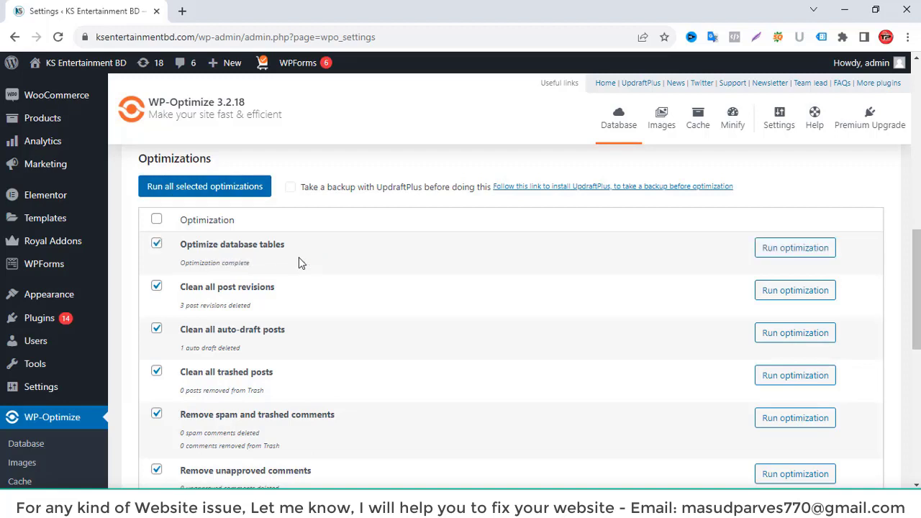
- Open the site's home page in the Elementor editor, and copy the link of YouTube's "Here's How We Raise and Feed Over 500 Animals on the Farm!"
{"action": "mouse_move", "coordinate": [62, 69]}
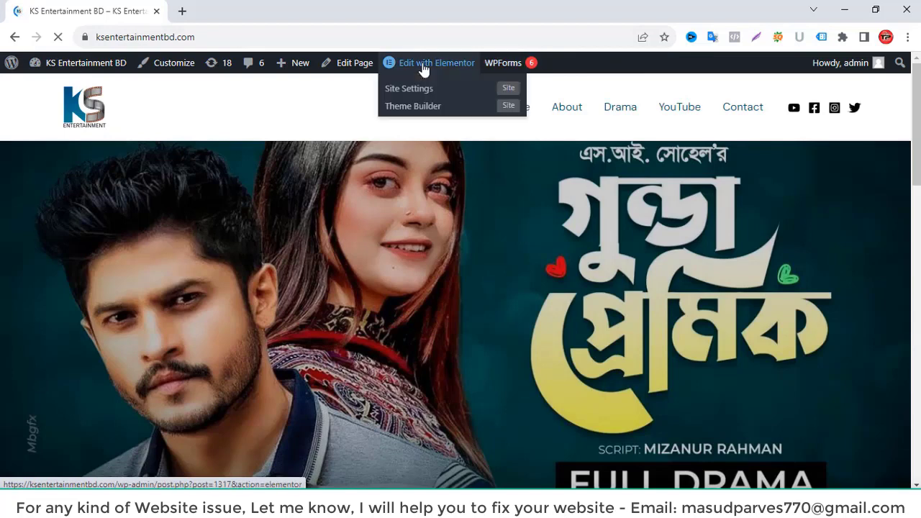
{"action": "left_click", "coordinate": [424, 69]}
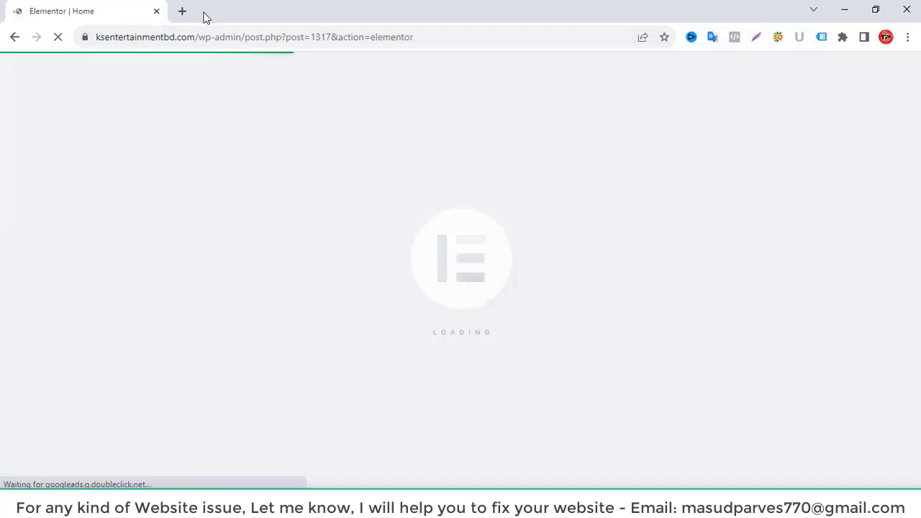
{"action": "left_click", "coordinate": [183, 11]}
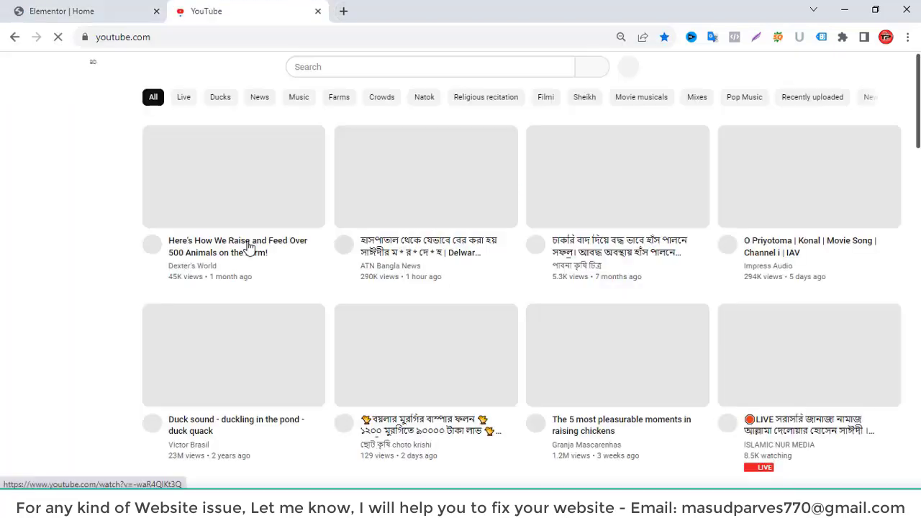
{"action": "left_click", "coordinate": [247, 246]}
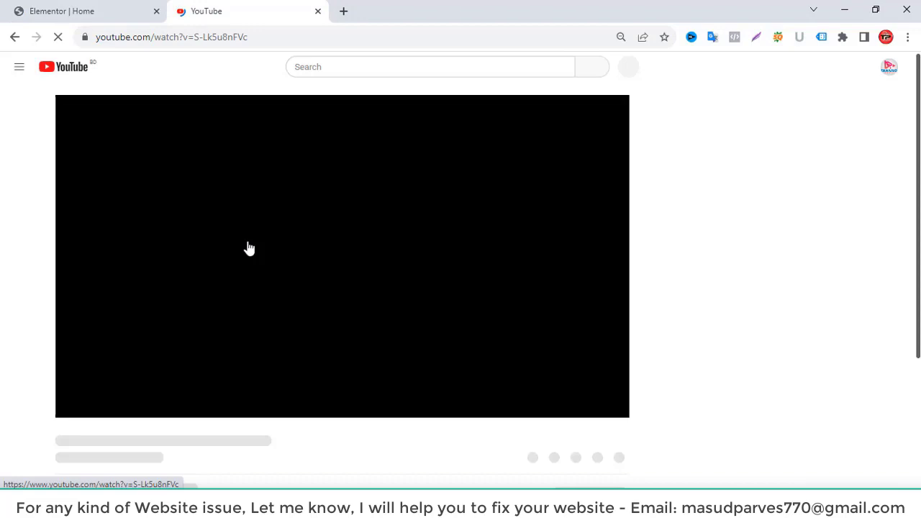
{"action": "left_click", "coordinate": [262, 37]}
{"action": "key", "text": "ctrl+c"}
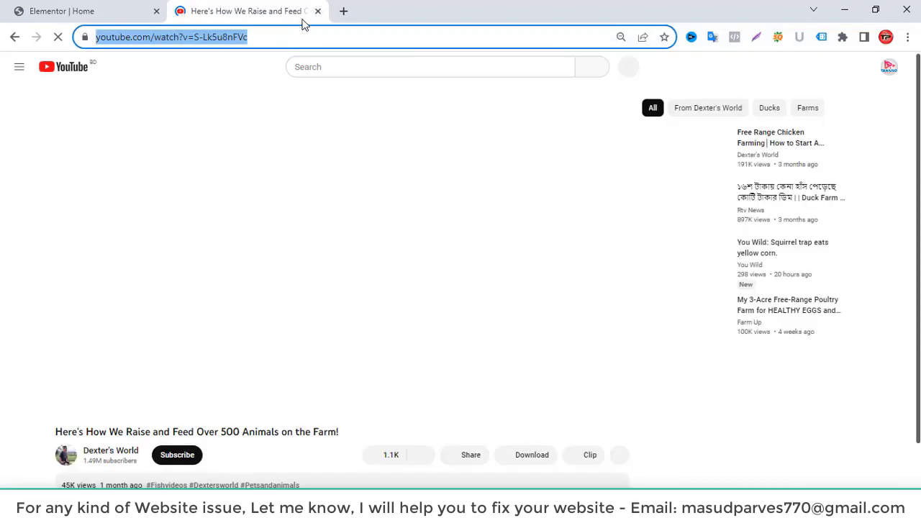
{"action": "left_click", "coordinate": [316, 12]}
- Replace the Salam Party video's link with the copied youtube.com/watch?v=S-Lk5u8nFVc link and update the Home page
{"action": "scroll", "coordinate": [399, 263], "scroll_direction": "down", "scroll_amount": 10}
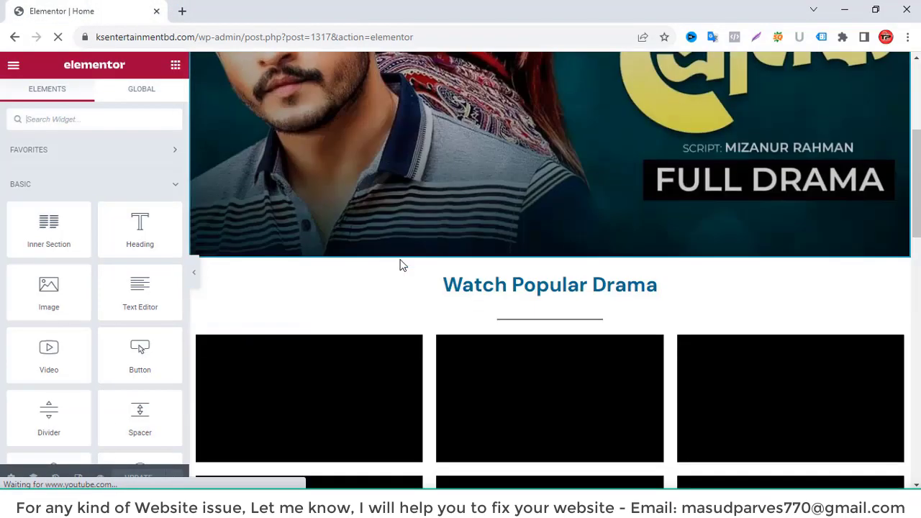
{"action": "scroll", "coordinate": [544, 256], "scroll_direction": "down", "scroll_amount": 3}
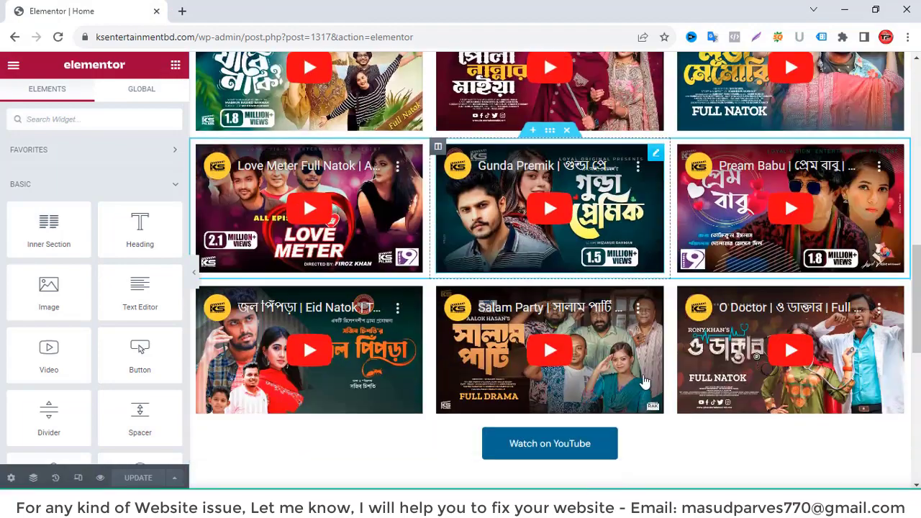
{"action": "left_click", "coordinate": [654, 297]}
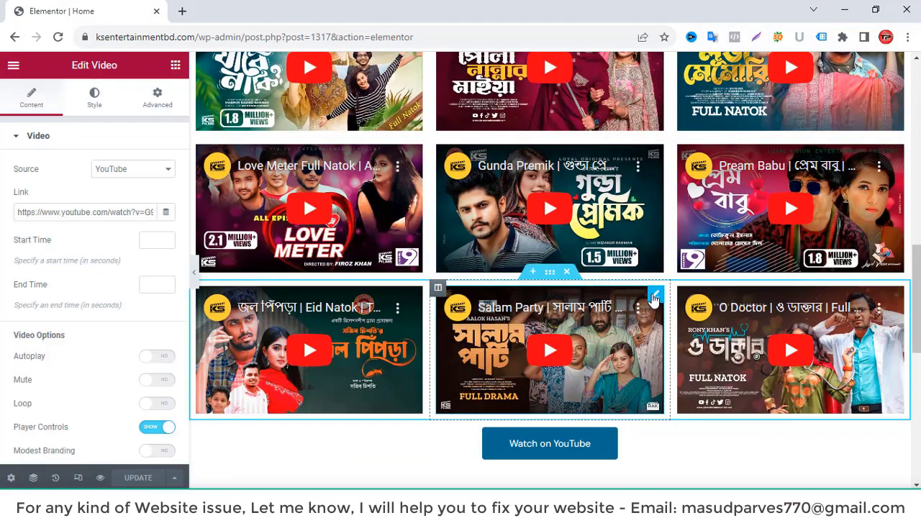
{"action": "triple_click", "coordinate": [86, 212]}
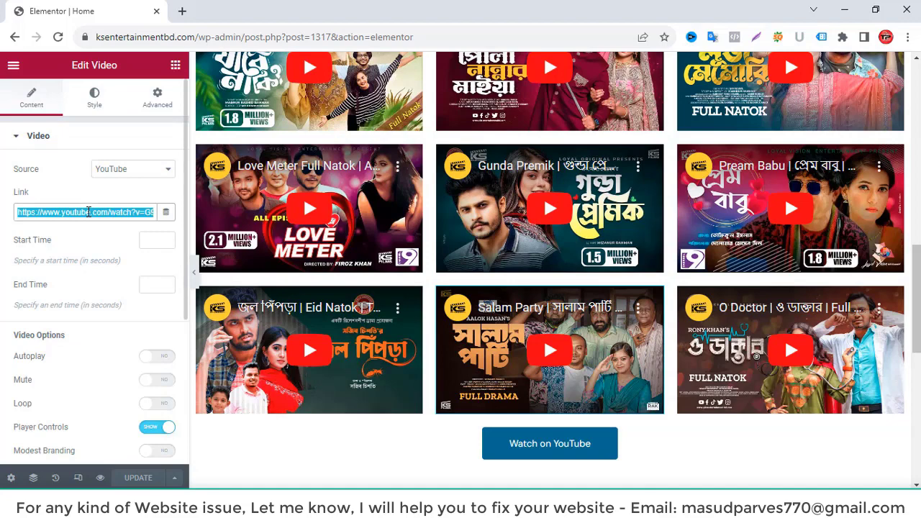
{"action": "key", "text": "ctrl+v"}
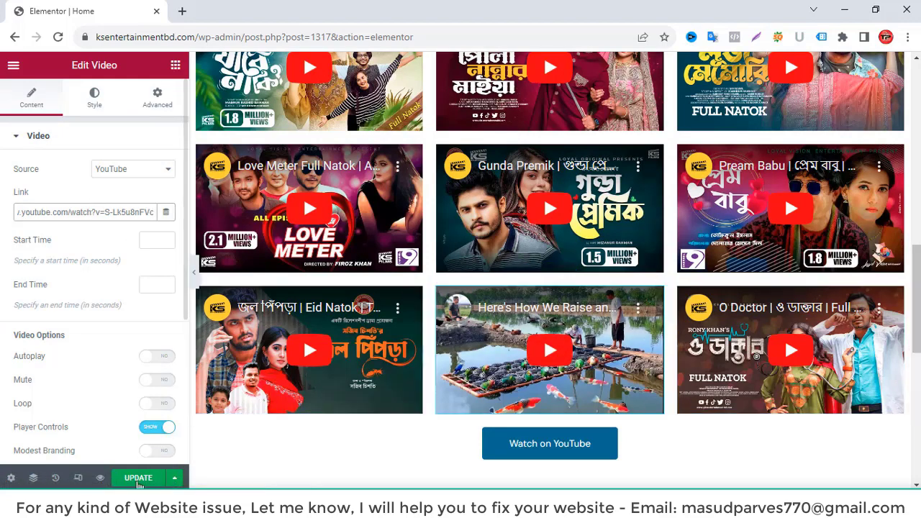
{"action": "left_click", "coordinate": [138, 484]}
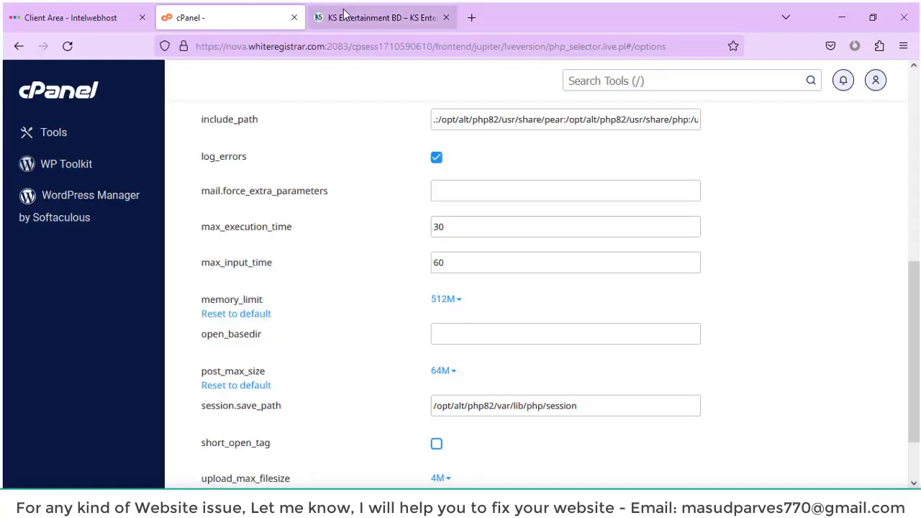
- Switch to the live ksentertainmentbd.com page in the other browser, reload it and check the videos under Watch Popular Drama
{"action": "left_click", "coordinate": [347, 15]}
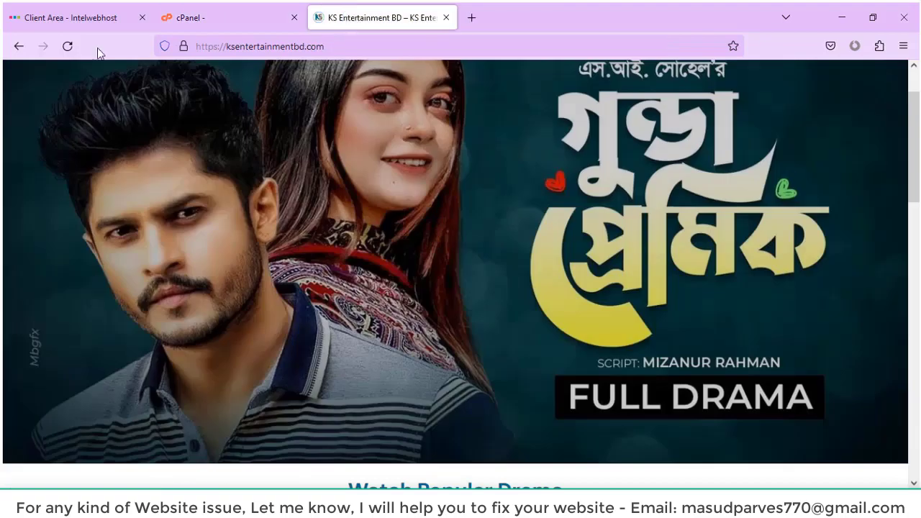
{"action": "left_click", "coordinate": [67, 46]}
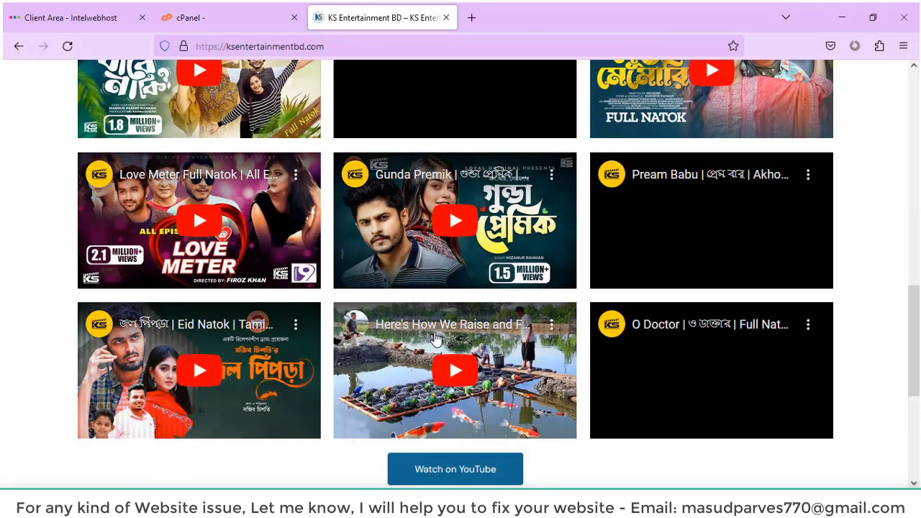
{"action": "key", "text": "F5"}
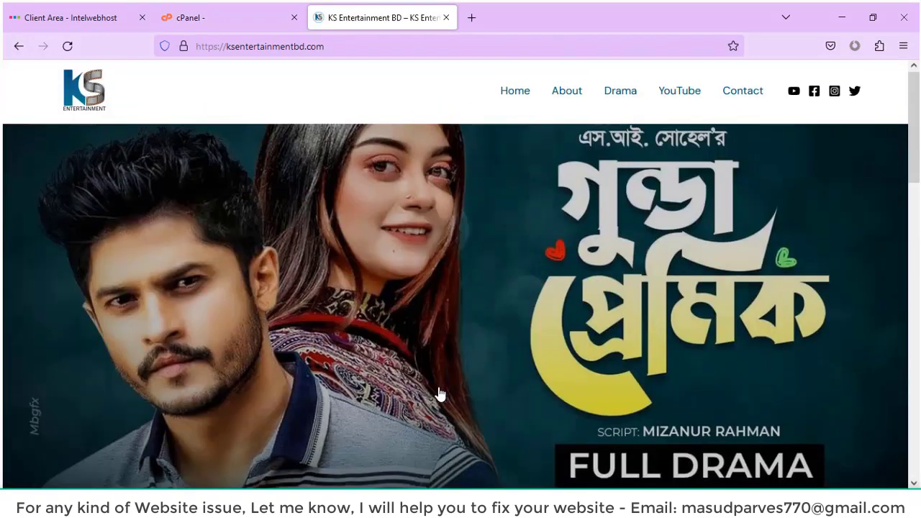
{"action": "scroll", "coordinate": [440, 393], "scroll_direction": "down", "scroll_amount": 5}
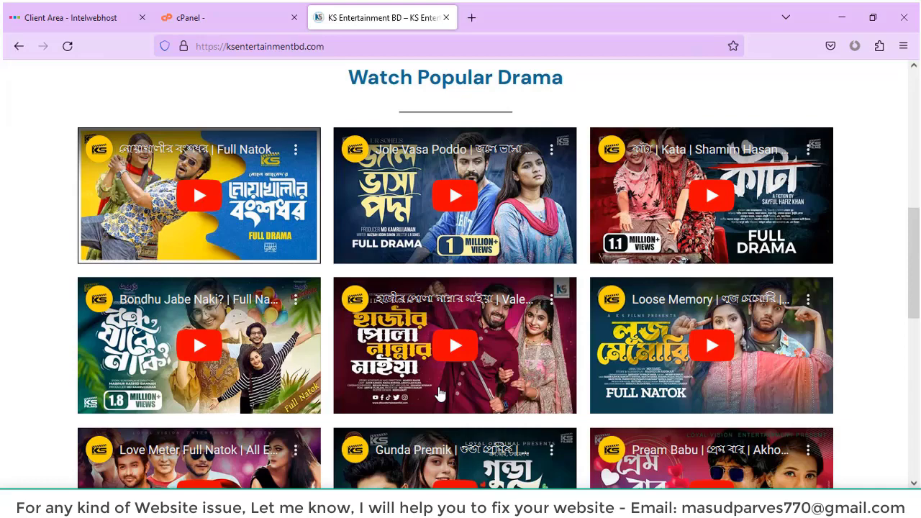
{"action": "scroll", "coordinate": [441, 394], "scroll_direction": "down", "scroll_amount": 4}
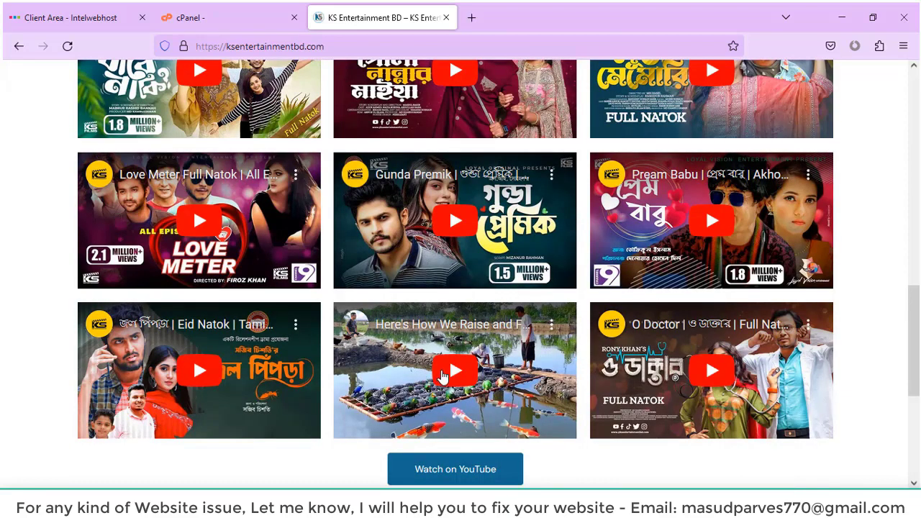
{"action": "scroll", "coordinate": [443, 374], "scroll_direction": "up", "scroll_amount": 3}
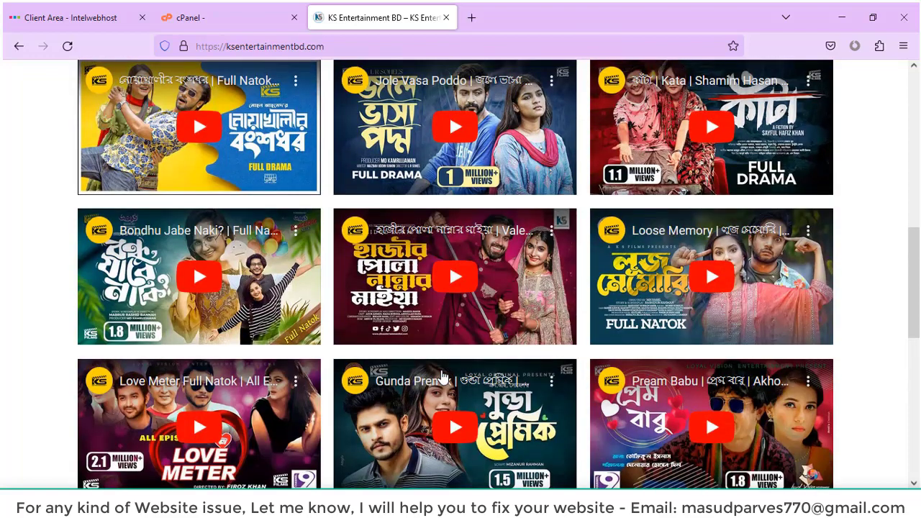